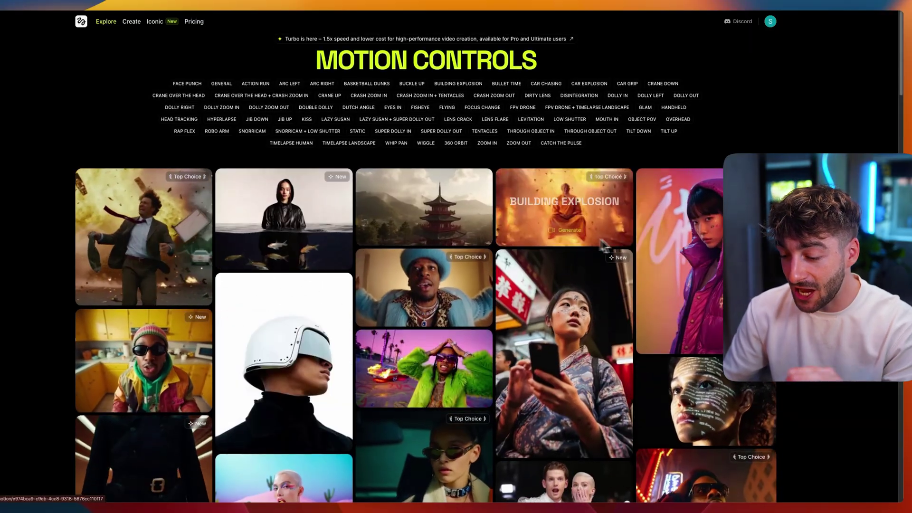
Browse the Motion Controls grid and open the Building Explosion preset page
{"action": "scroll", "coordinate": [639, 245], "scroll_direction": "down", "scroll_amount": 1}
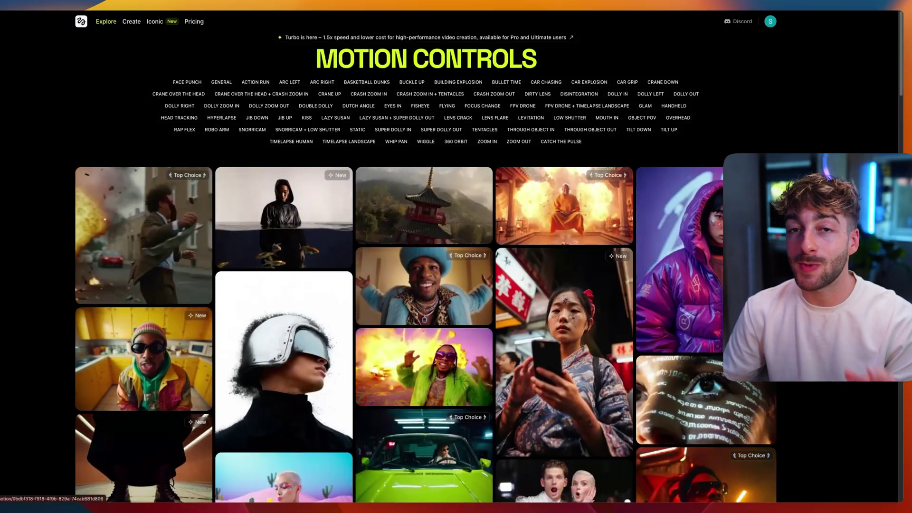
{"action": "scroll", "coordinate": [452, 256], "scroll_direction": "down", "scroll_amount": 4}
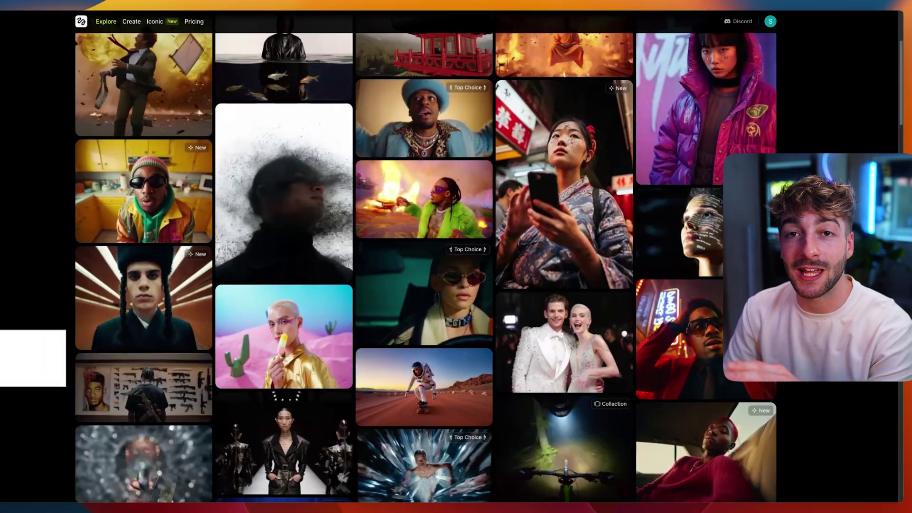
{"action": "scroll", "coordinate": [452, 256], "scroll_direction": "down", "scroll_amount": 9}
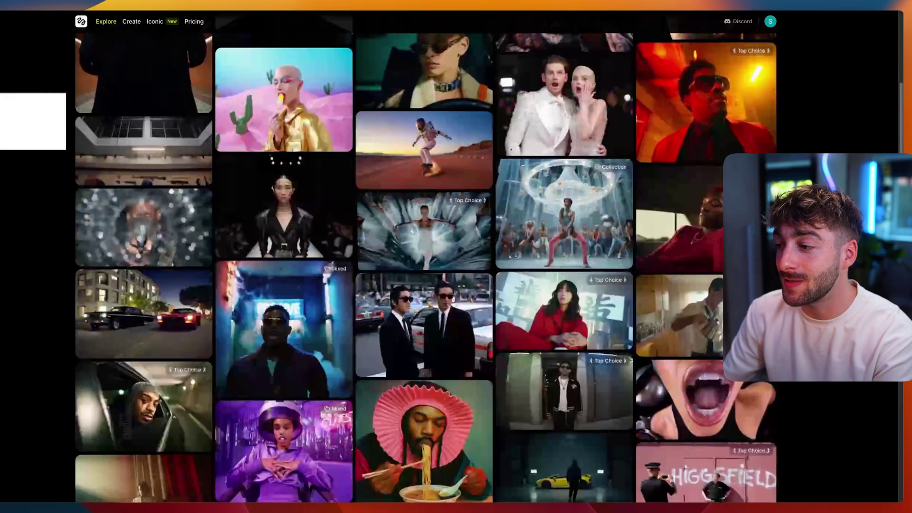
{"action": "scroll", "coordinate": [426, 266], "scroll_direction": "down", "scroll_amount": 12}
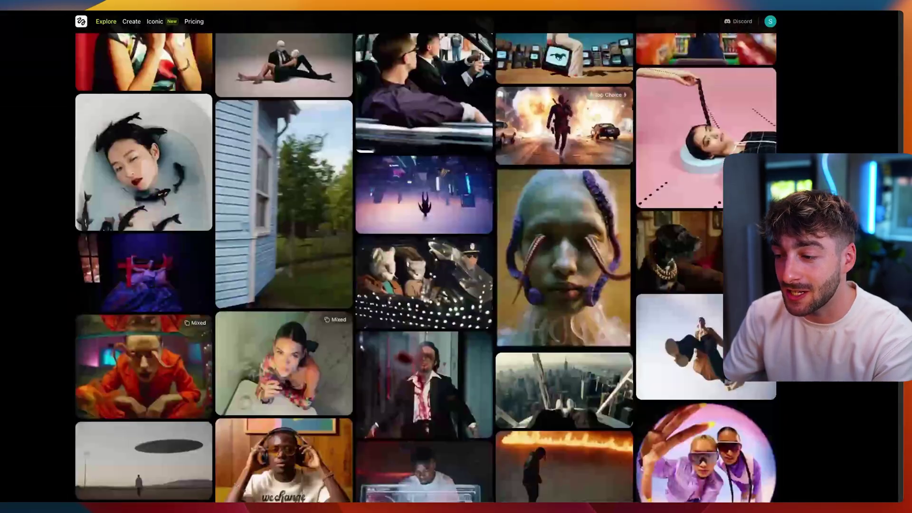
{"action": "scroll", "coordinate": [425, 266], "scroll_direction": "up", "scroll_amount": 12}
{"action": "scroll", "coordinate": [425, 266], "scroll_direction": "up", "scroll_amount": 13}
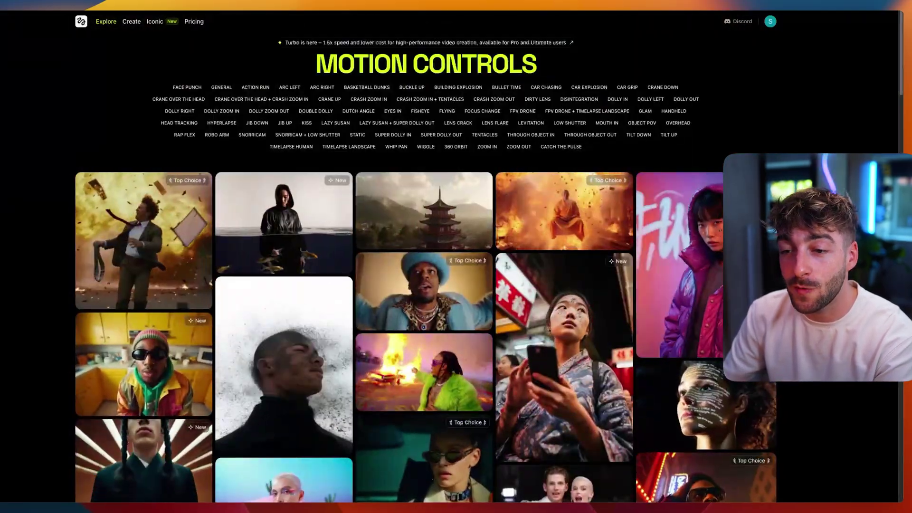
{"action": "mouse_move", "coordinate": [564, 192]}
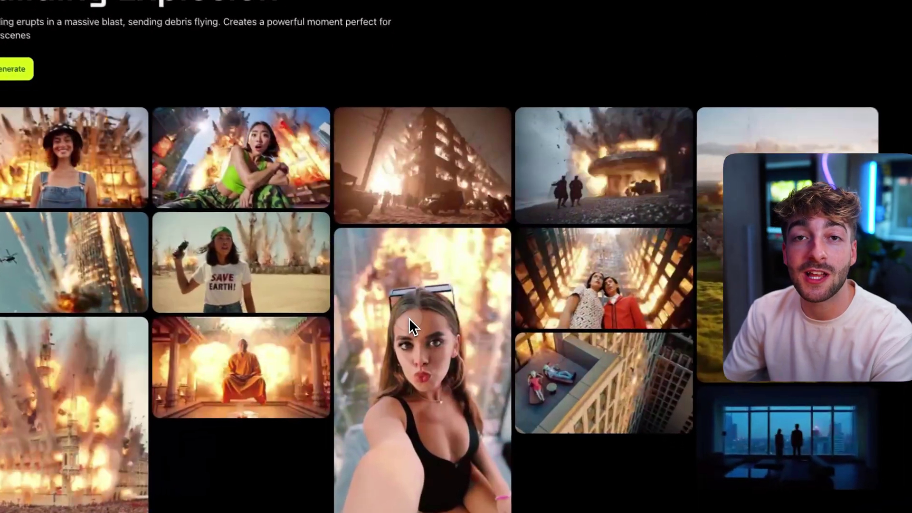
Open the selfie explosion example video and recreate it in the video creator
{"action": "left_click", "coordinate": [414, 323]}
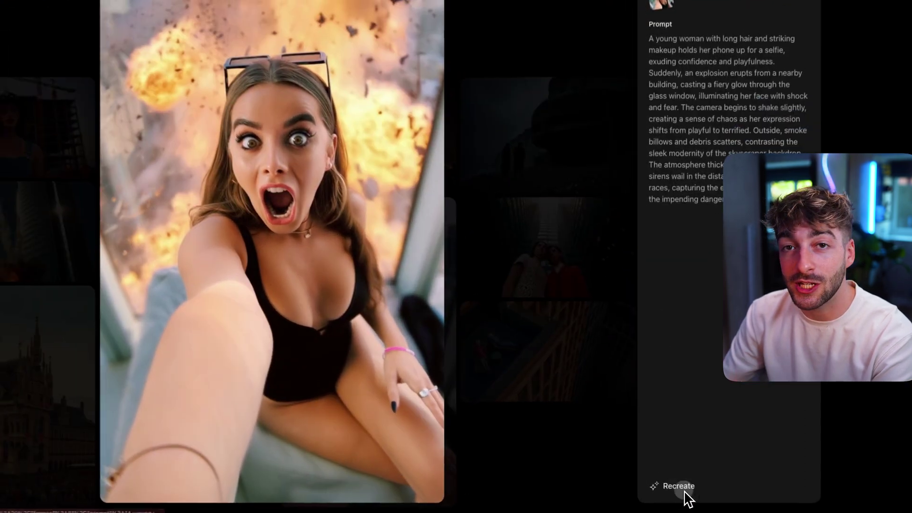
{"action": "left_click", "coordinate": [668, 478]}
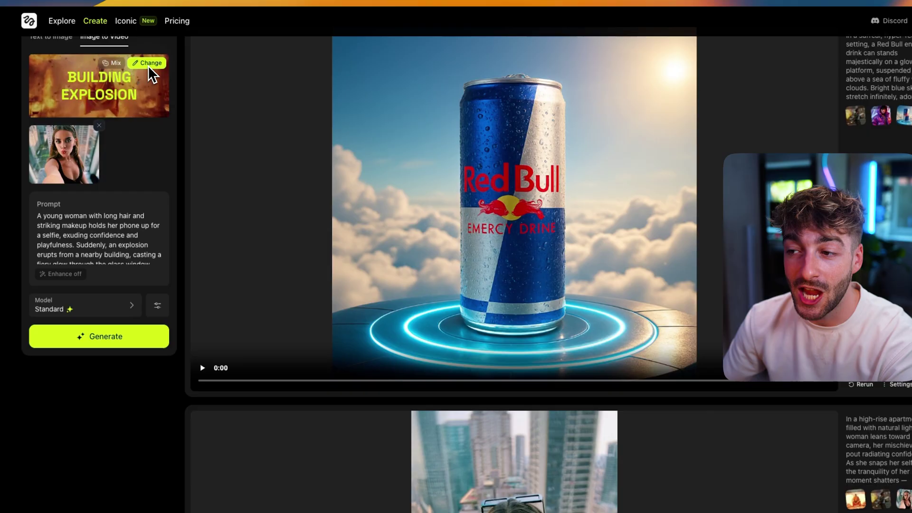
Add BULLET TIME as a second motion beside Building Explosion and queue the video
{"action": "left_click", "coordinate": [167, 59]}
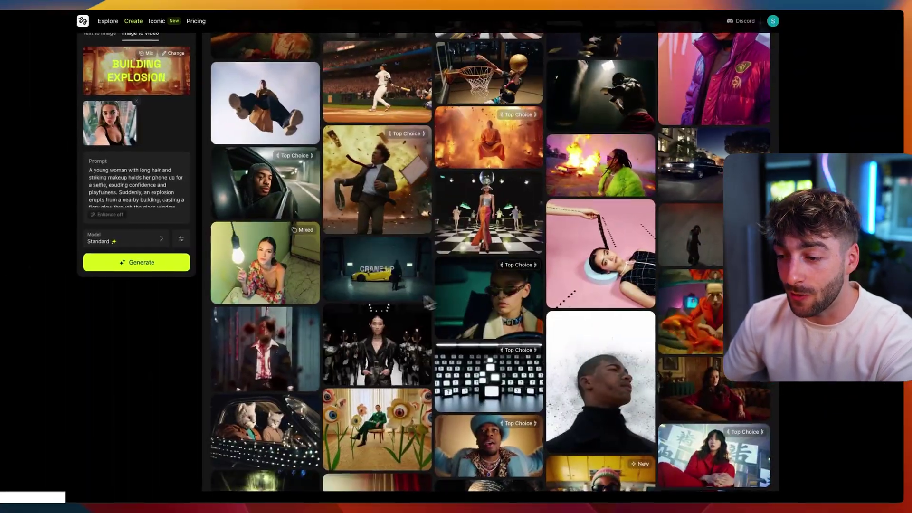
{"action": "scroll", "coordinate": [476, 276], "scroll_direction": "up", "scroll_amount": 3}
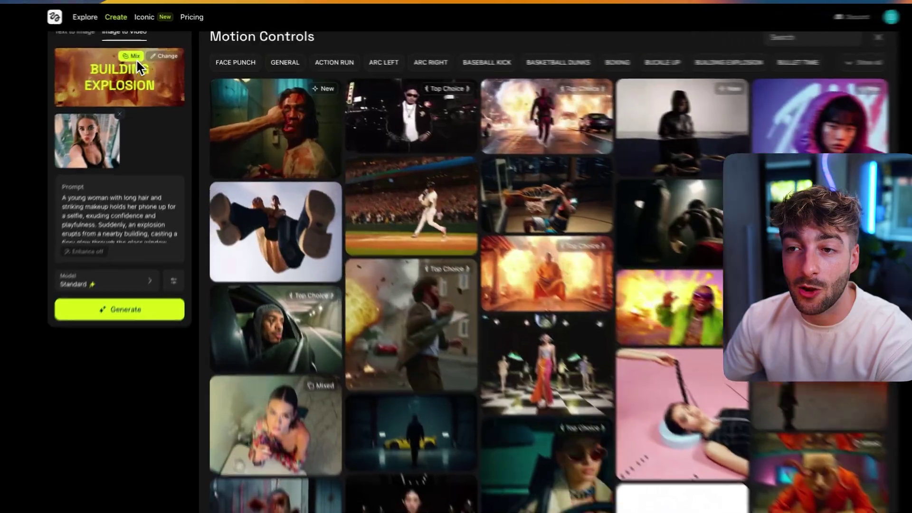
{"action": "left_click", "coordinate": [132, 57]}
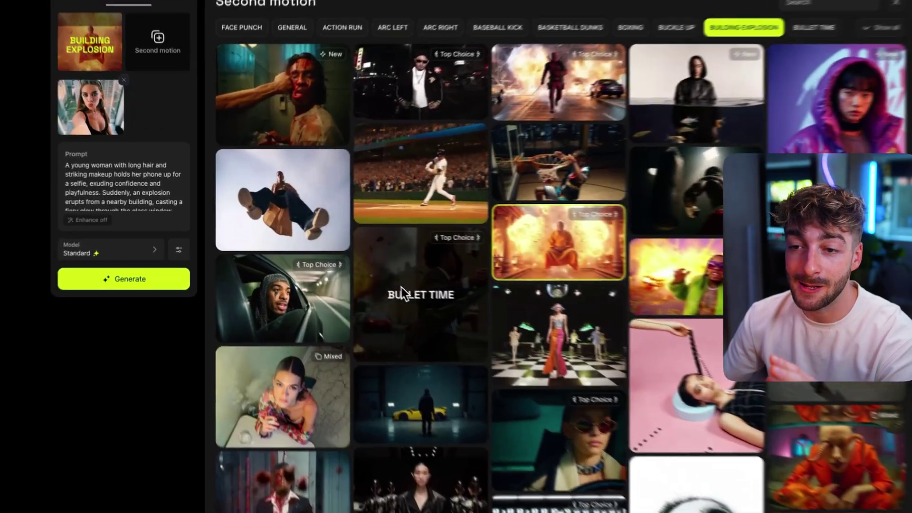
{"action": "left_click", "coordinate": [363, 269]}
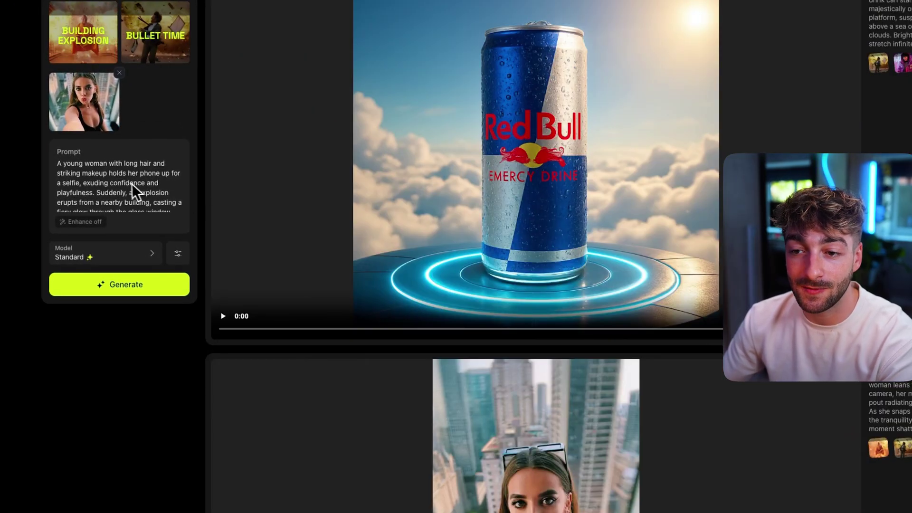
{"action": "left_click", "coordinate": [132, 277]}
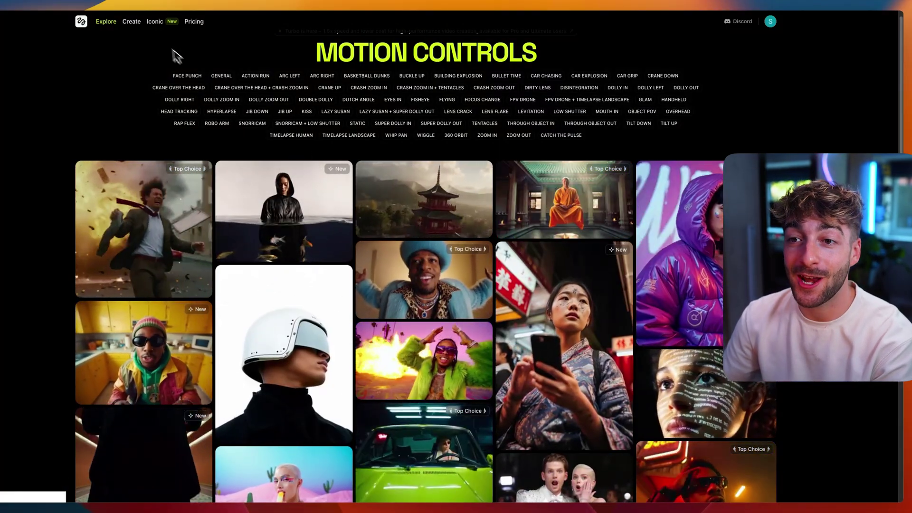
Switch to image creation, keep GPT Image as the model, and open the Visual Styles gallery
{"action": "mouse_move", "coordinate": [138, 25]}
{"action": "left_click", "coordinate": [113, 48]}
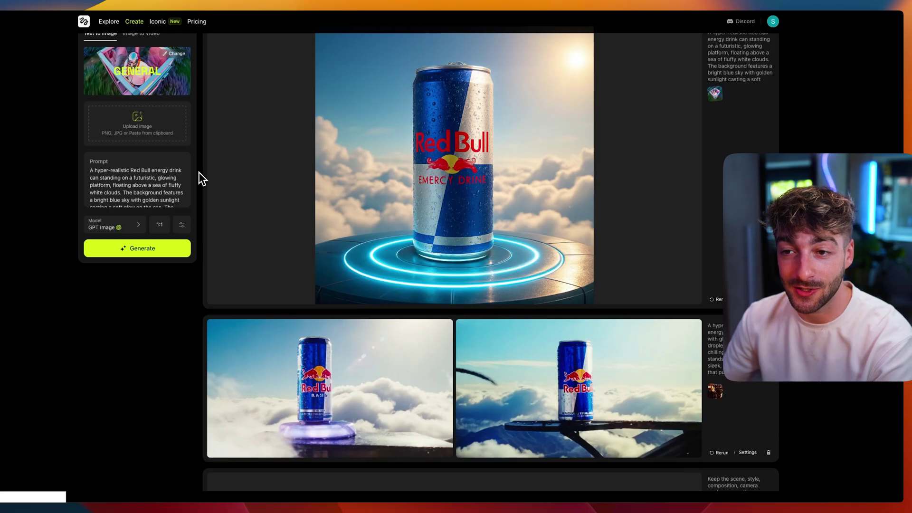
{"action": "left_click", "coordinate": [113, 226]}
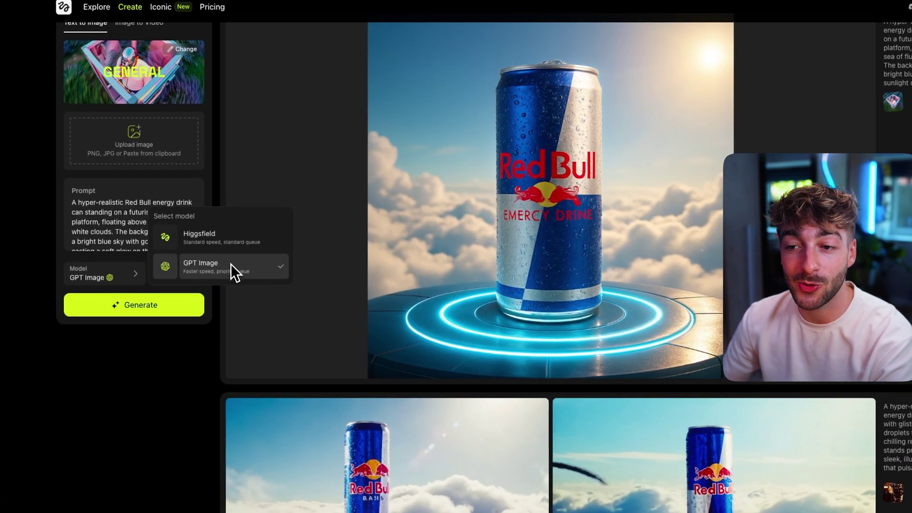
{"action": "left_click", "coordinate": [133, 277]}
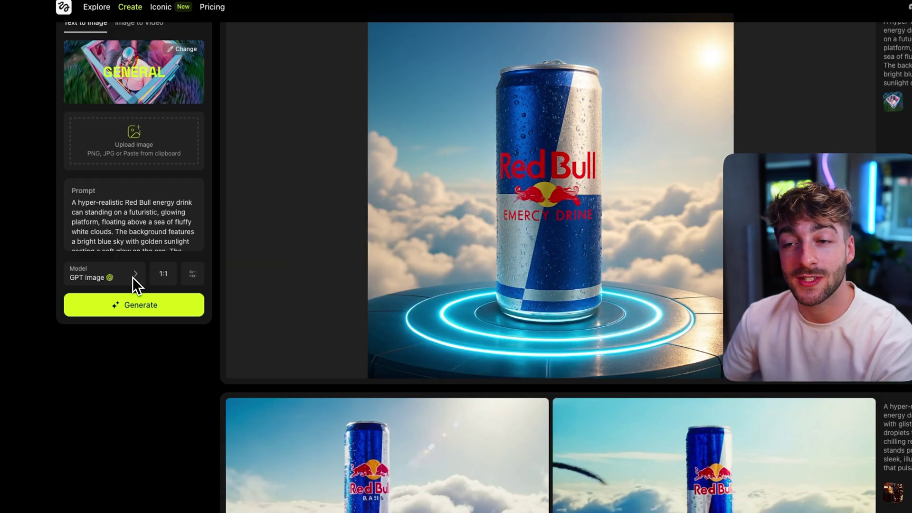
{"action": "left_click", "coordinate": [185, 53]}
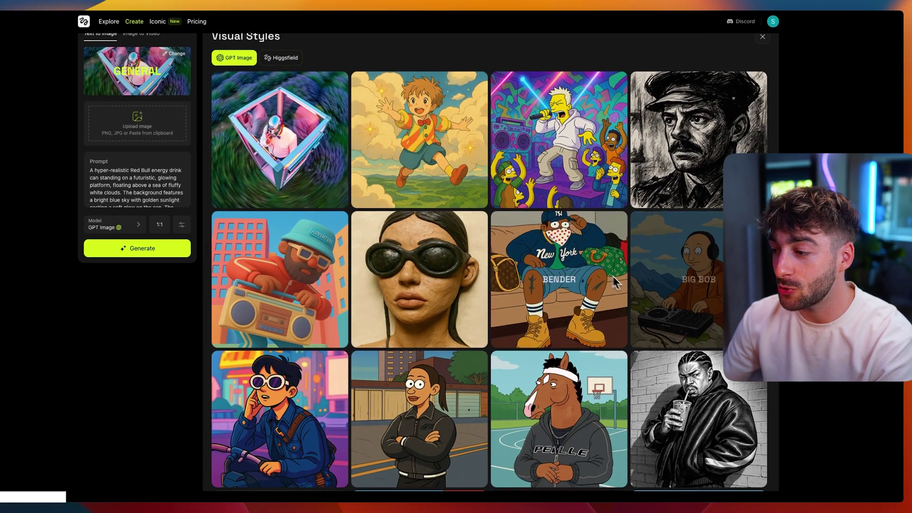
Browse the Visual Styles gallery and show the Higgsfield set of styles
{"action": "scroll", "coordinate": [621, 333], "scroll_direction": "down", "scroll_amount": 10}
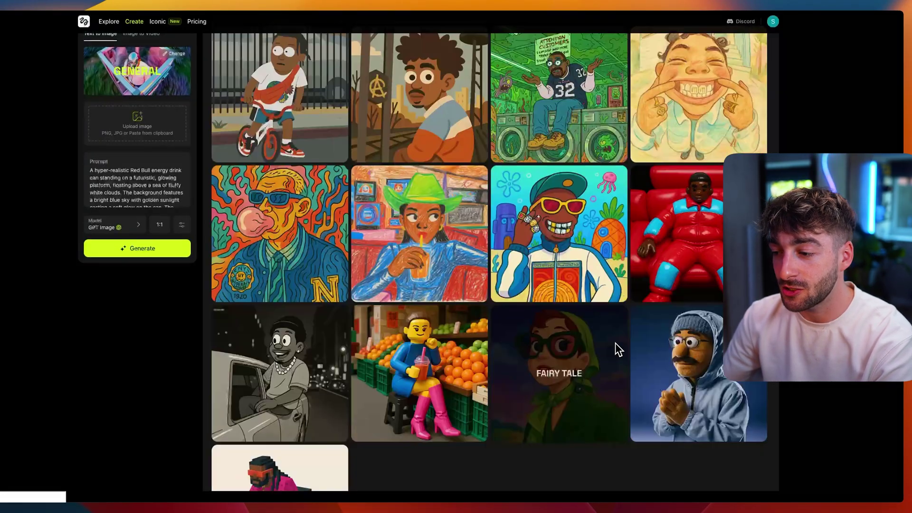
{"action": "scroll", "coordinate": [478, 298], "scroll_direction": "up", "scroll_amount": 10}
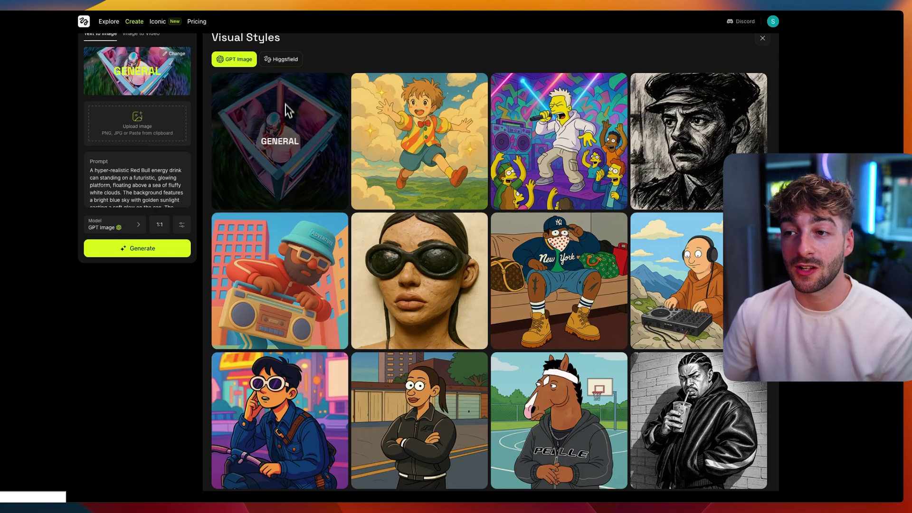
{"action": "left_click", "coordinate": [283, 63]}
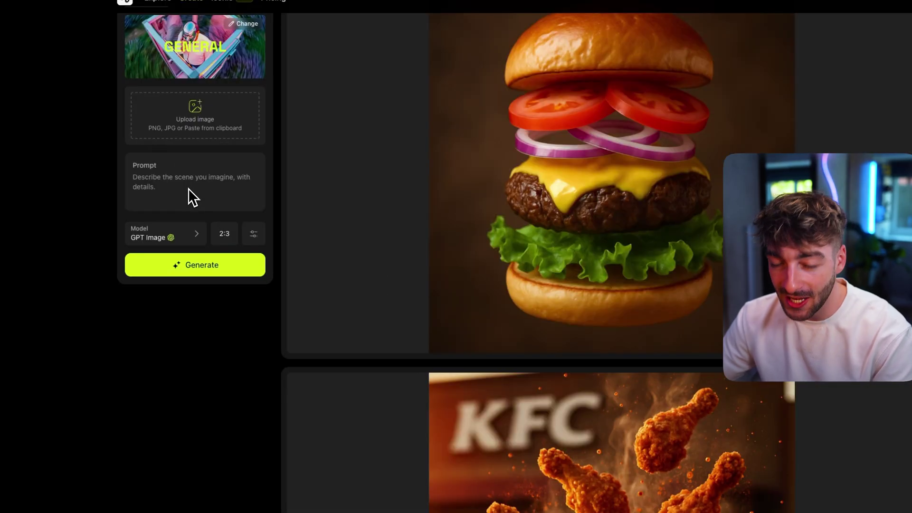
Paste the Red Bull lightning prompt and generate the image
{"action": "left_click", "coordinate": [188, 189]}
{"action": "type", "text": "A Red Bull can exploding through a splash of icy water and abstract lightning bolts | high-contrast cold lighting | snowy Alps subtly visible in the background | electric sparks and floating ice cubes"}
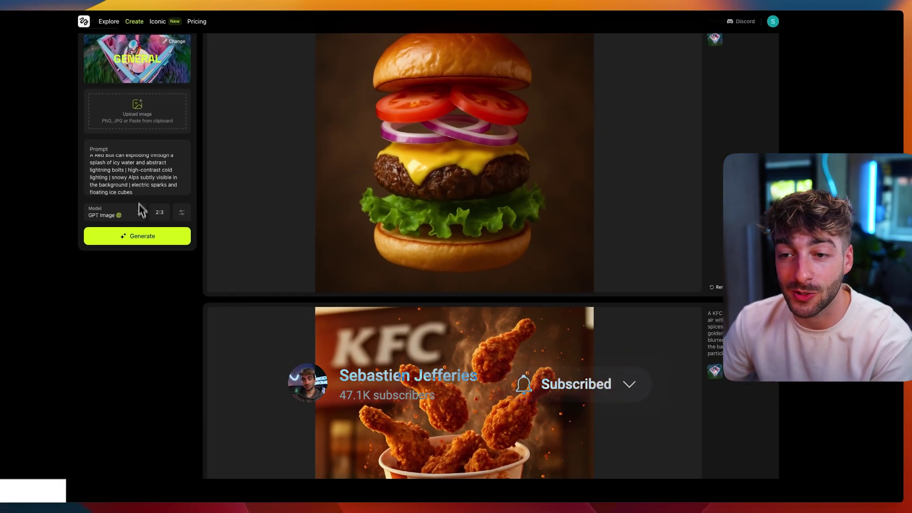
{"action": "left_click", "coordinate": [135, 236]}
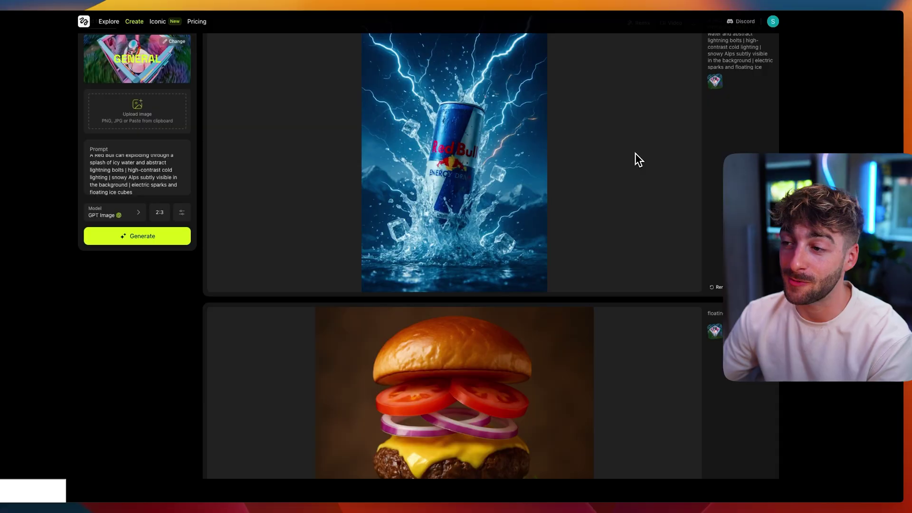
View the generated Red Bull image at full size, then close it
{"action": "left_click", "coordinate": [525, 163]}
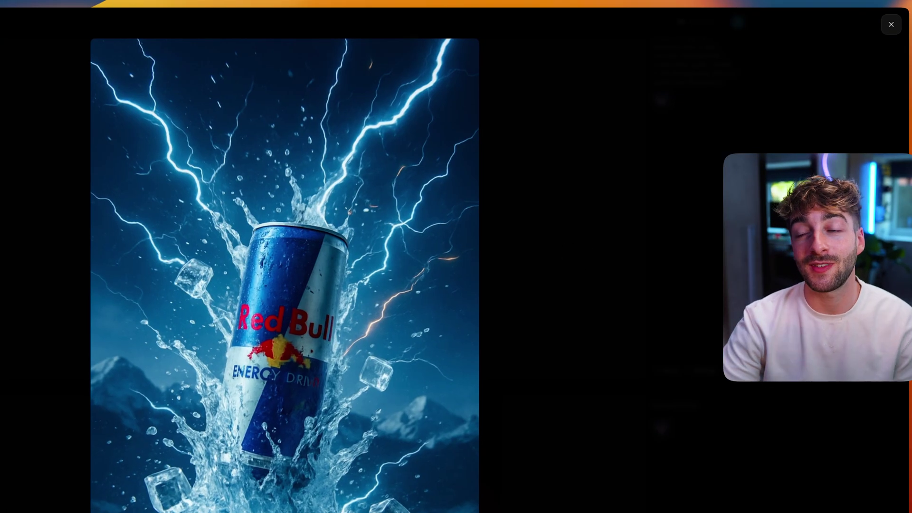
{"action": "left_click", "coordinate": [689, 299]}
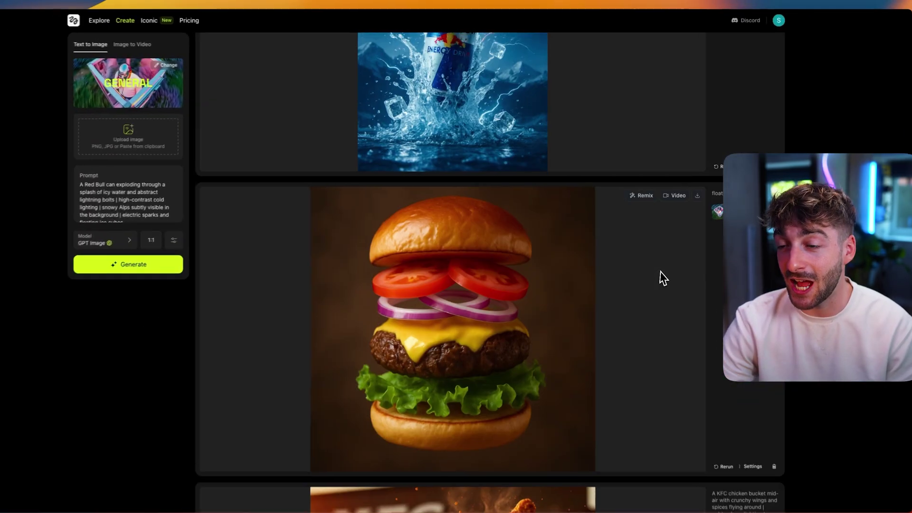
{"action": "scroll", "coordinate": [659, 269], "scroll_direction": "down", "scroll_amount": 3}
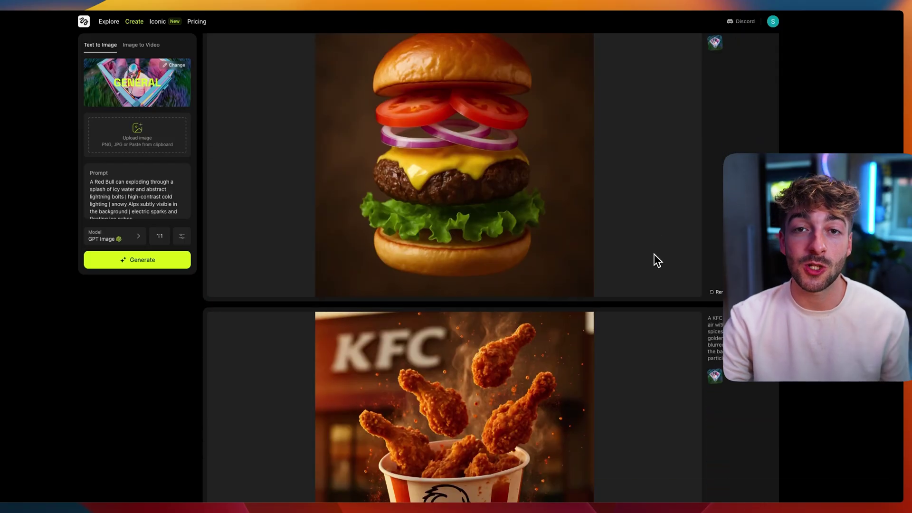
{"action": "scroll", "coordinate": [655, 255], "scroll_direction": "up", "scroll_amount": 1}
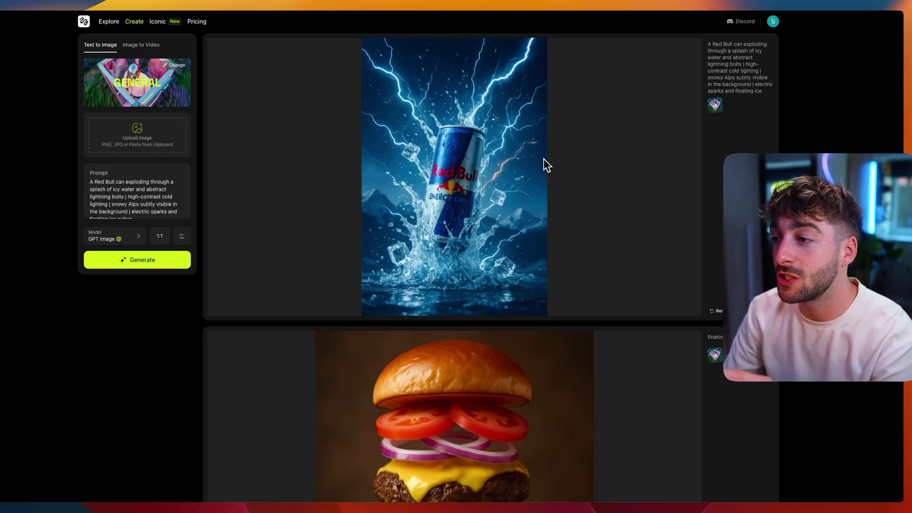
Send the Red Bull image to Image to Video with its alpine prompt and motions
{"action": "mouse_move", "coordinate": [590, 143]}
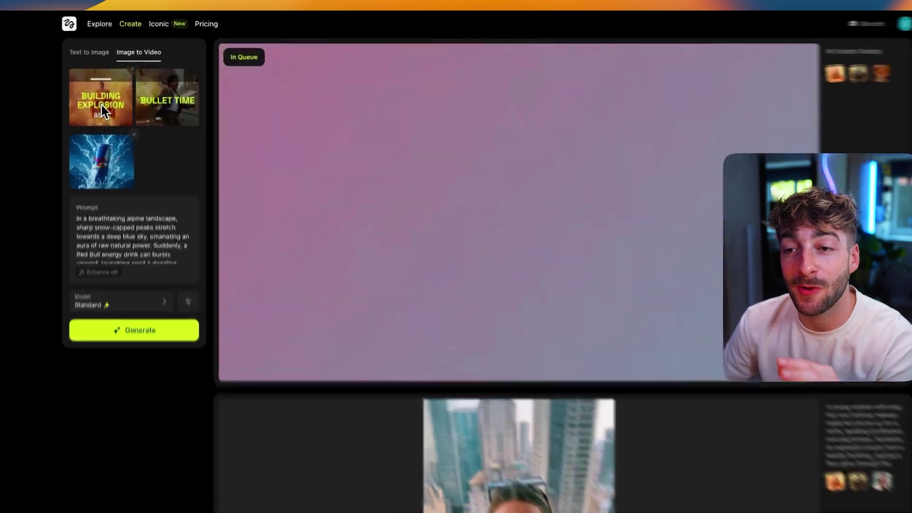
Set the first motion to 360 ORBIT, queue the Red Bull video, and open Iconic Scenes
{"action": "left_click", "coordinate": [110, 87]}
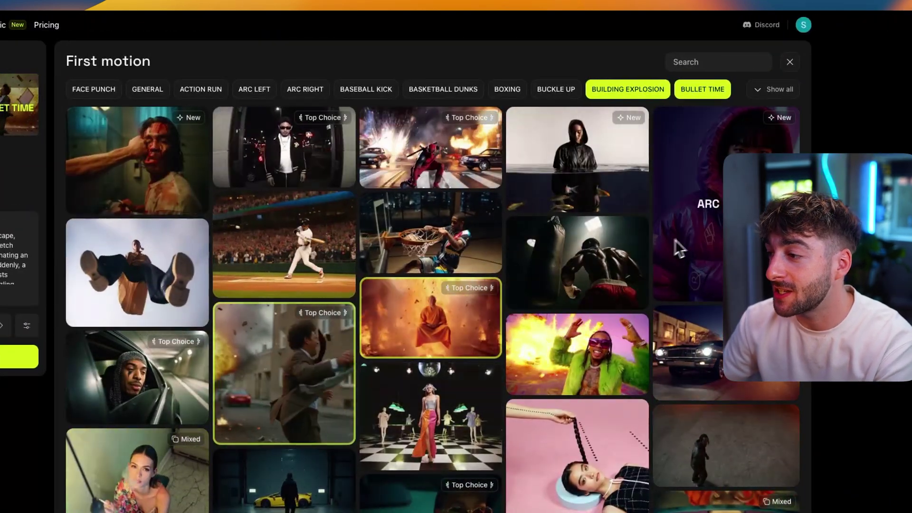
{"action": "key", "text": "Escape"}
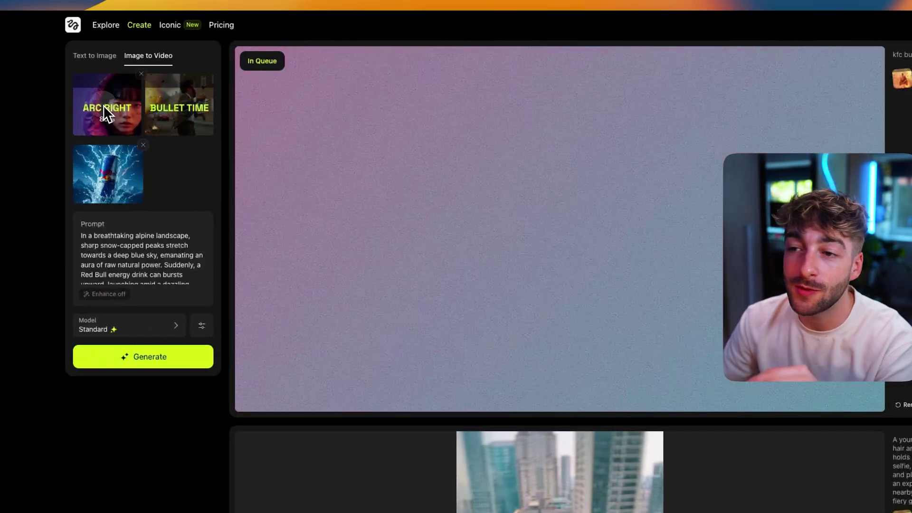
{"action": "left_click", "coordinate": [19, 105]}
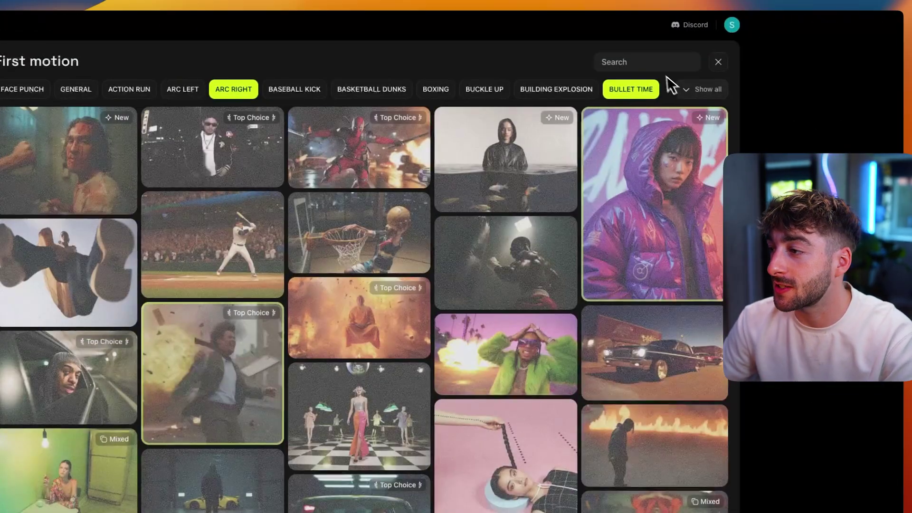
{"action": "left_click", "coordinate": [658, 69]}
{"action": "type", "text": "360"}
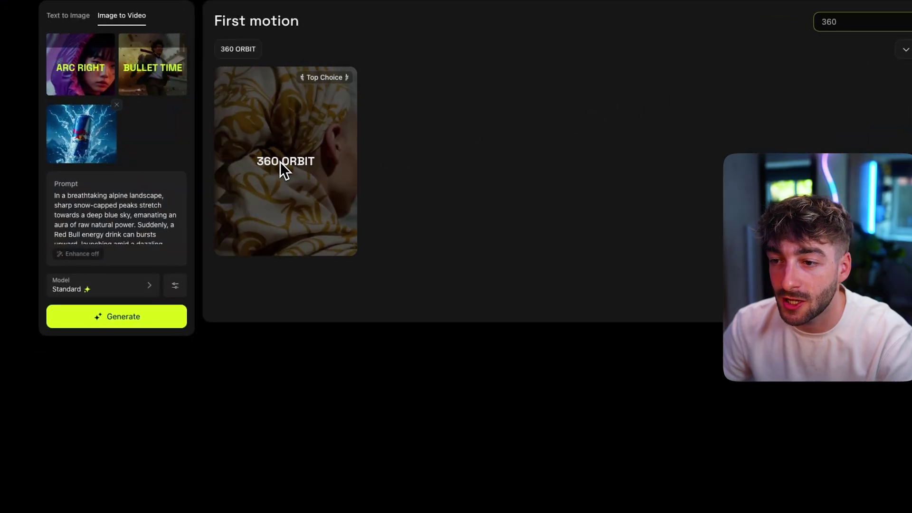
{"action": "left_click", "coordinate": [61, 201]}
{"action": "left_click", "coordinate": [280, 161]}
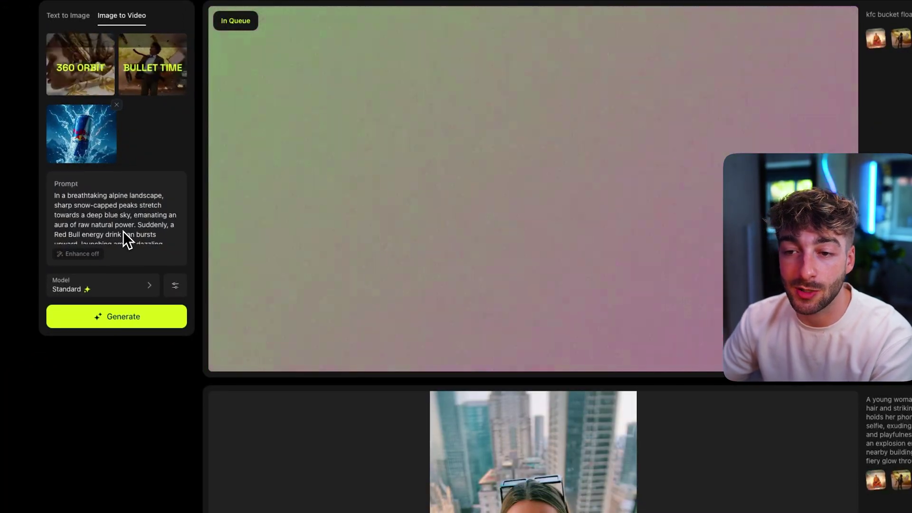
{"action": "left_click", "coordinate": [129, 312]}
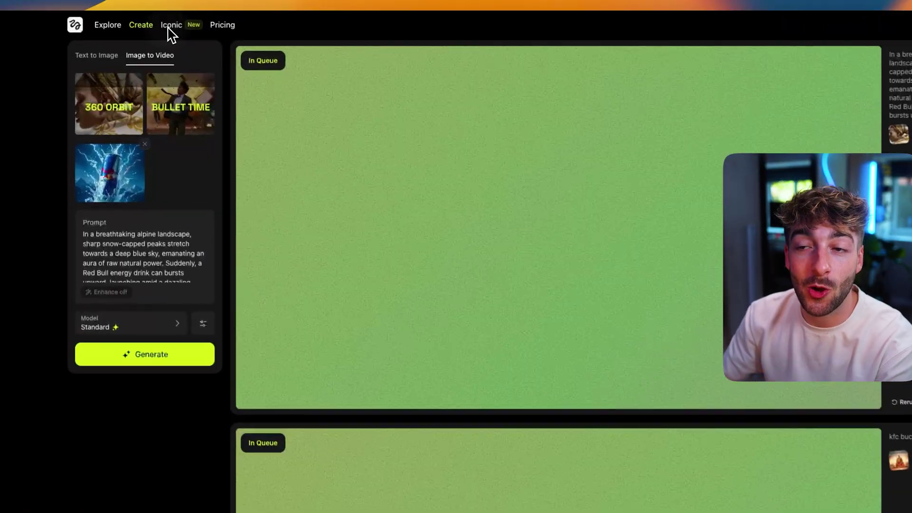
{"action": "left_click", "coordinate": [157, 21]}
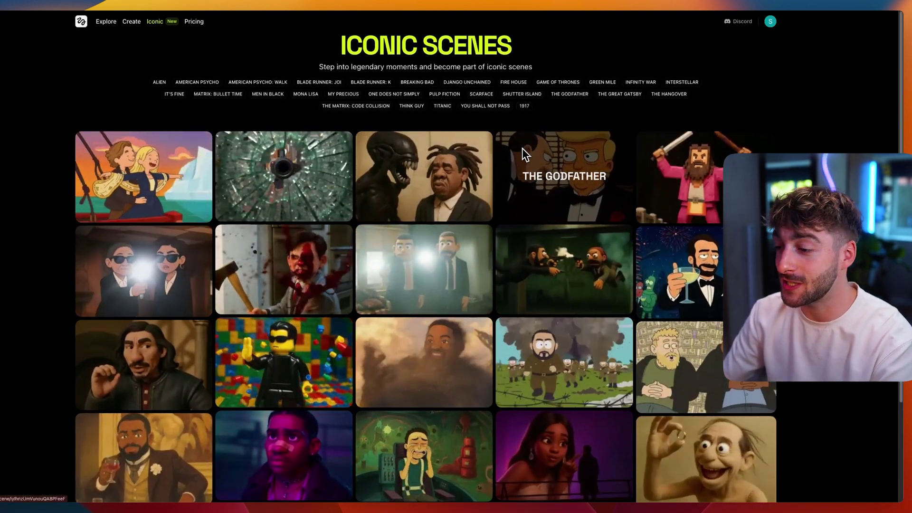
Open the Titanic scene and select the red-clad figure style instead of sunglasses
{"action": "scroll", "coordinate": [523, 148], "scroll_direction": "down", "scroll_amount": 2}
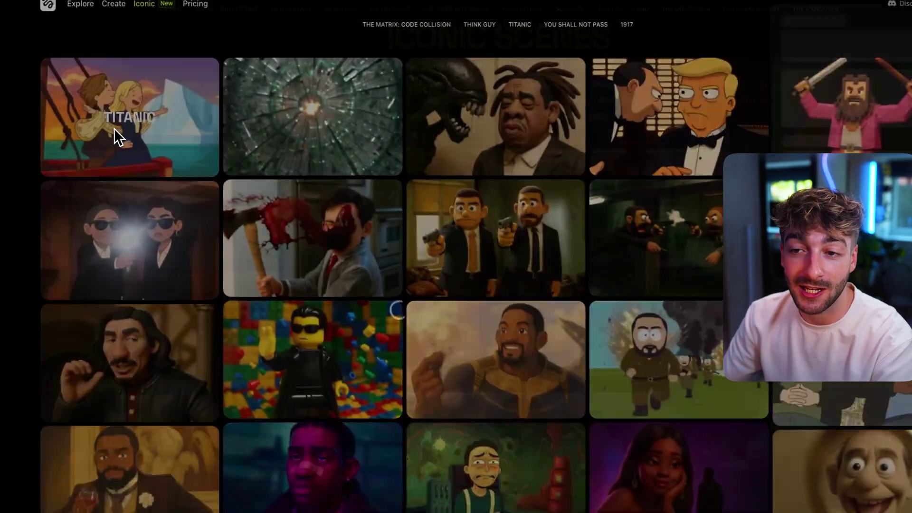
{"action": "left_click", "coordinate": [127, 122]}
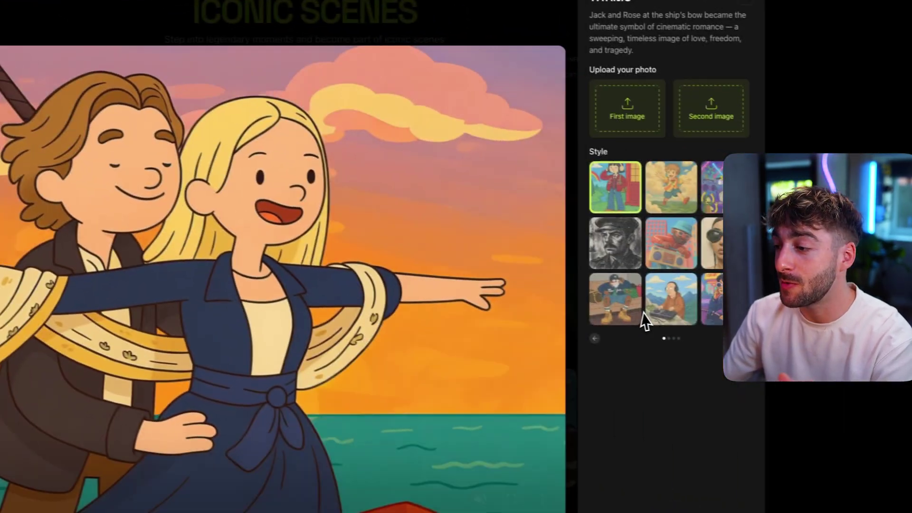
{"action": "left_click", "coordinate": [718, 246]}
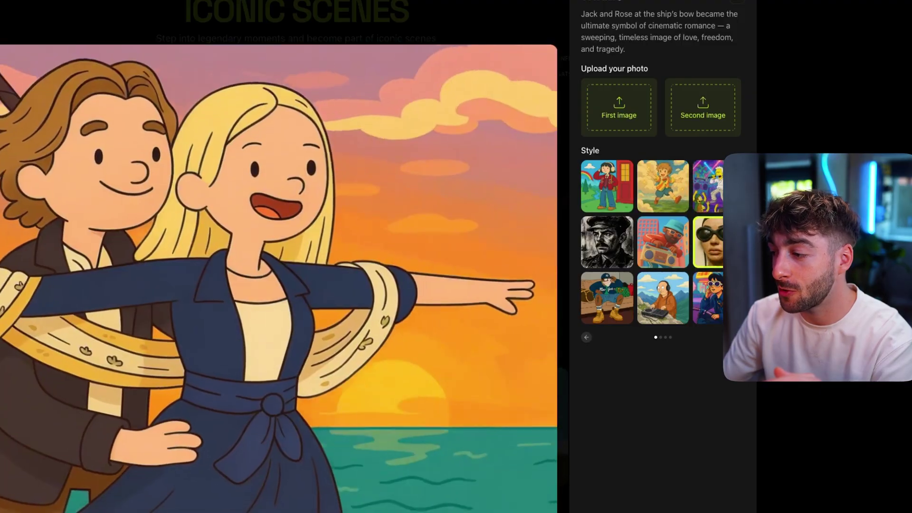
{"action": "scroll", "coordinate": [703, 252], "scroll_direction": "right", "scroll_amount": 3}
{"action": "left_click", "coordinate": [681, 242]}
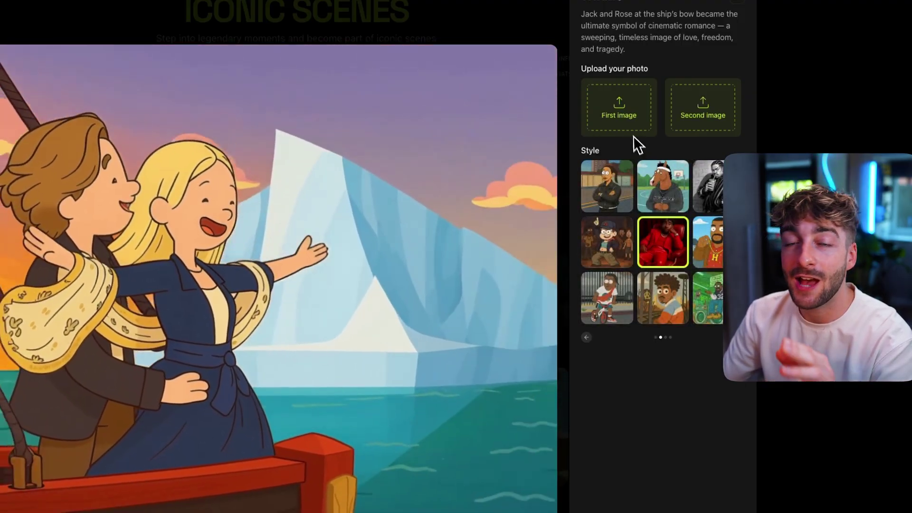